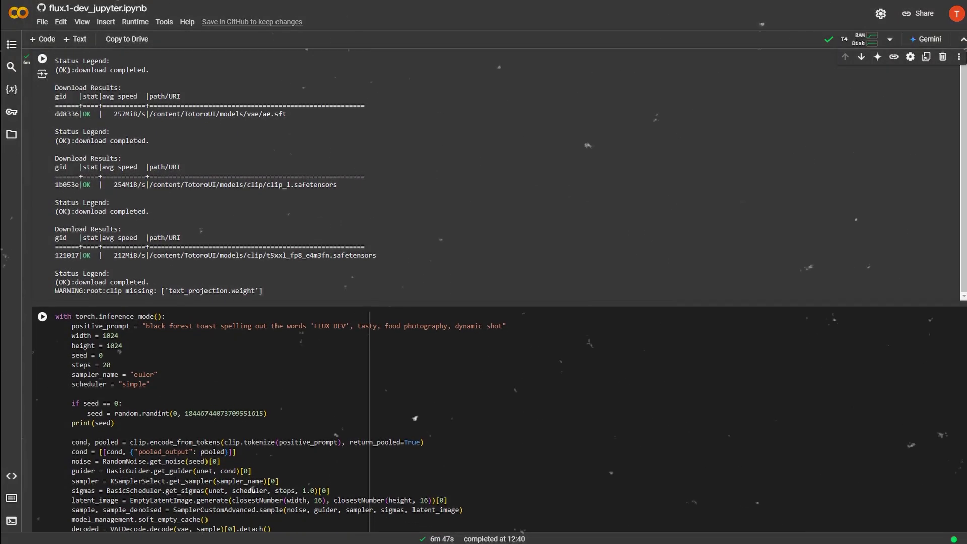
pyautogui.scroll(-1, 484, 288)
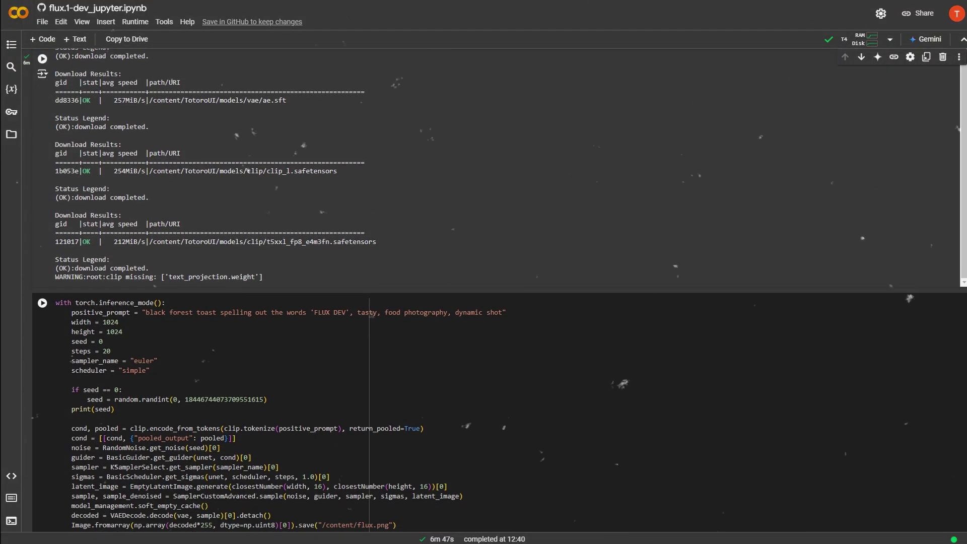
pyautogui.scroll(-1, 483, 288)
pyautogui.scroll(-1, 484, 287)
pyautogui.scroll(-1, 483, 287)
pyautogui.scroll(-1, 484, 288)
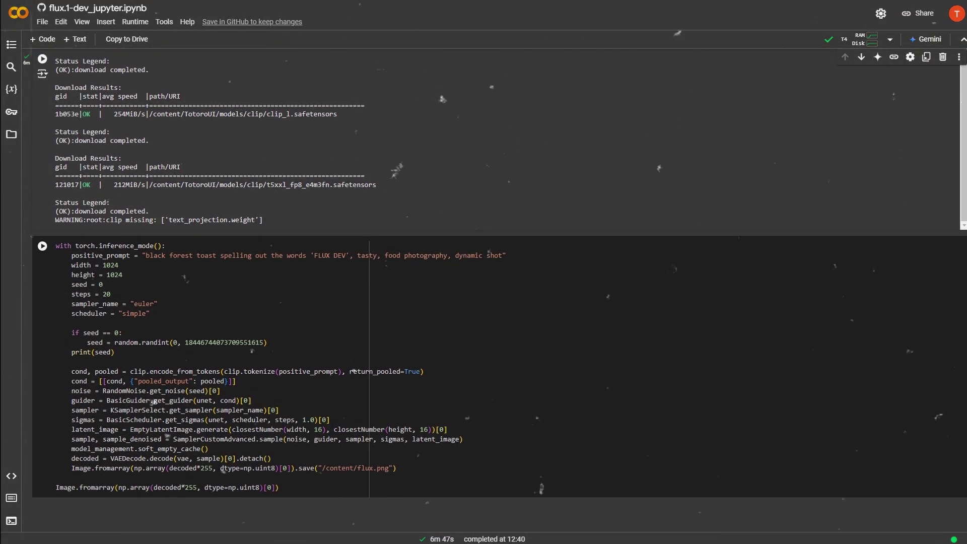
pyautogui.scroll(-1, 483, 287)
pyautogui.scroll(-1, 484, 288)
pyautogui.scroll(-1, 483, 287)
pyautogui.scroll(-1, 954, 137)
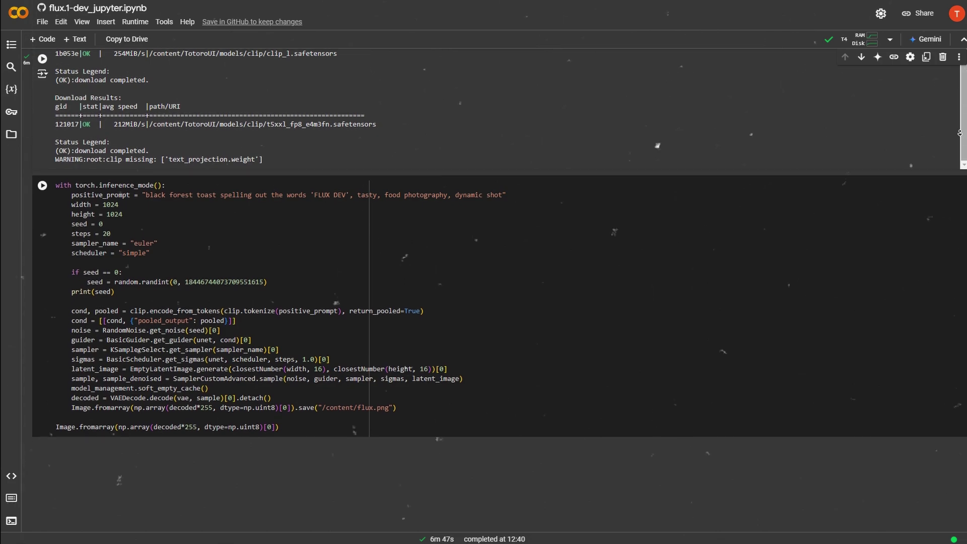
pyautogui.scroll(-1, 953, 137)
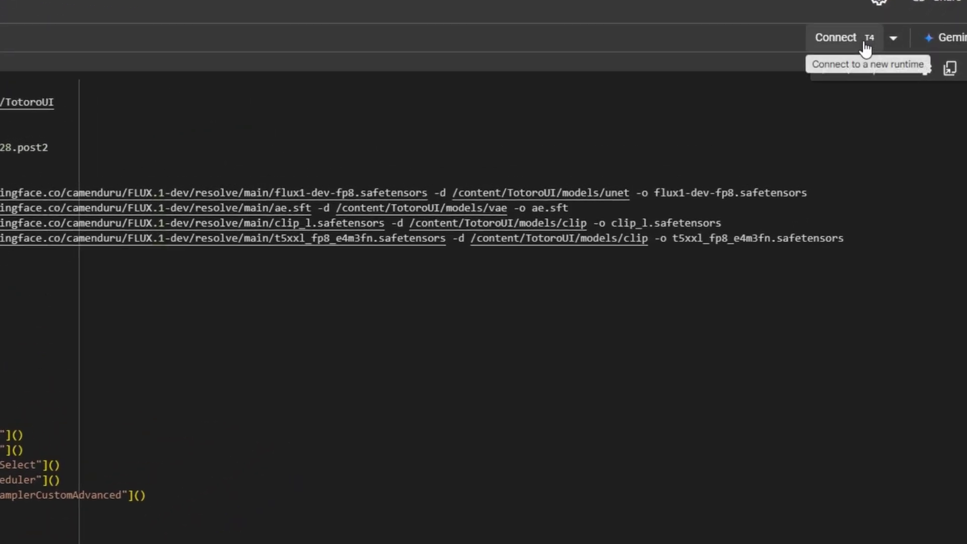
# Connect to a T4 runtime and run the FLUX setup cell past the unverified-notebook warning.
pyautogui.click(867, 46)
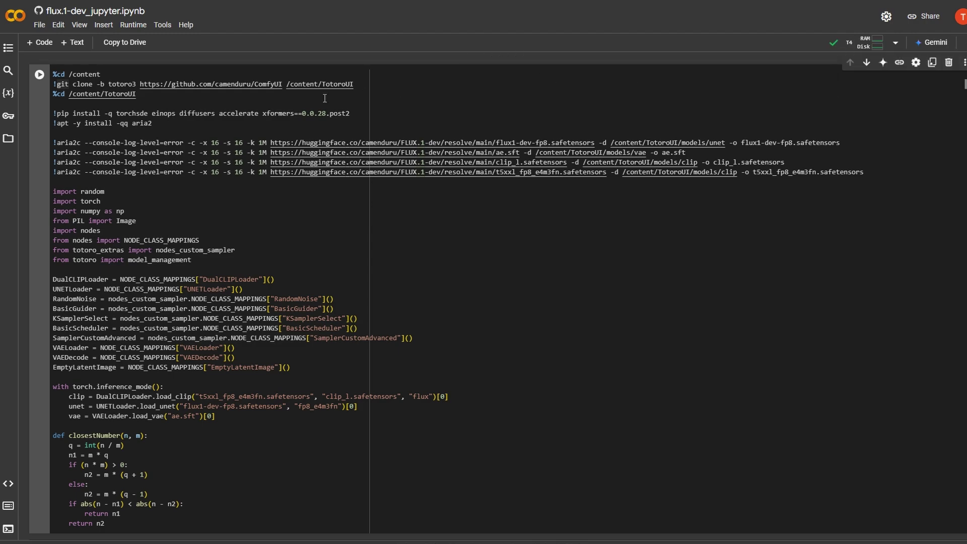
pyautogui.click(40, 75)
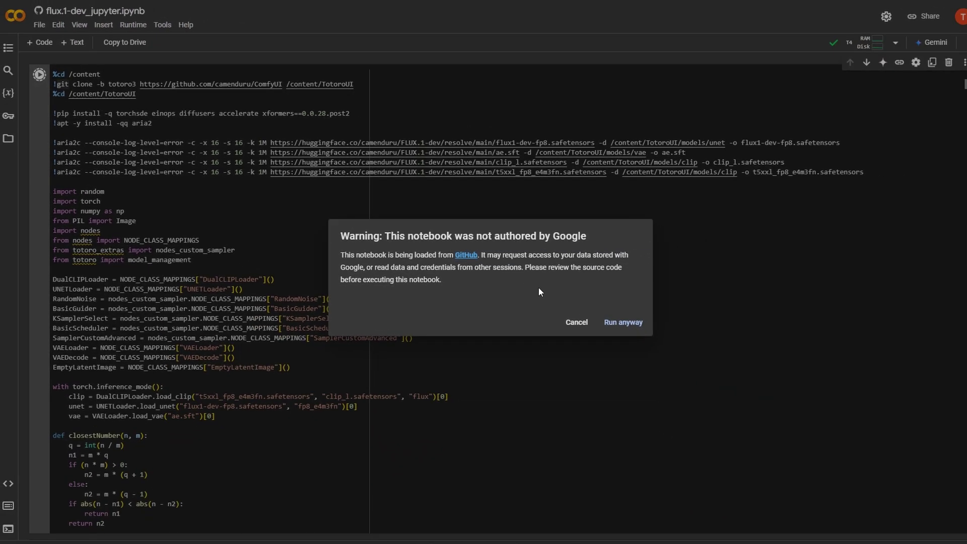
pyautogui.click(623, 324)
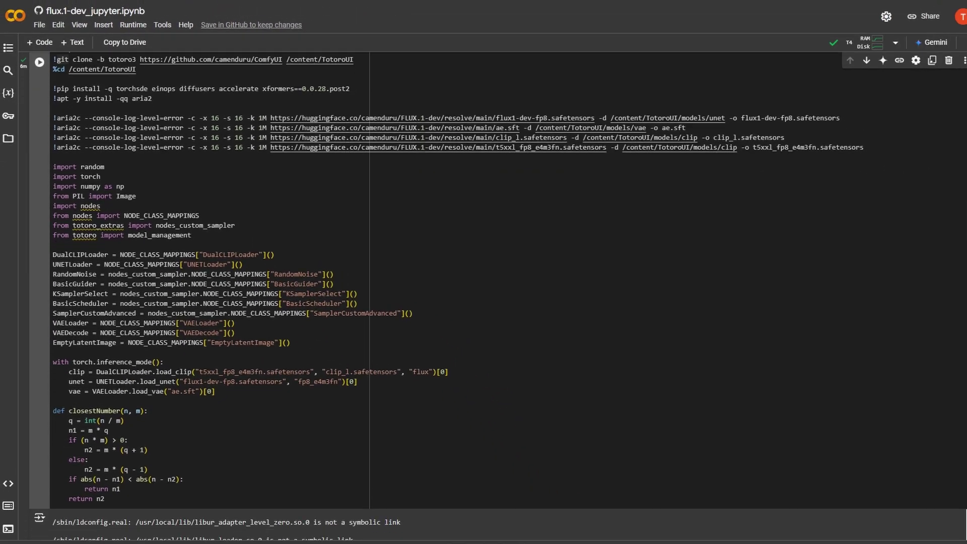
pyautogui.scroll(-4, 483, 302)
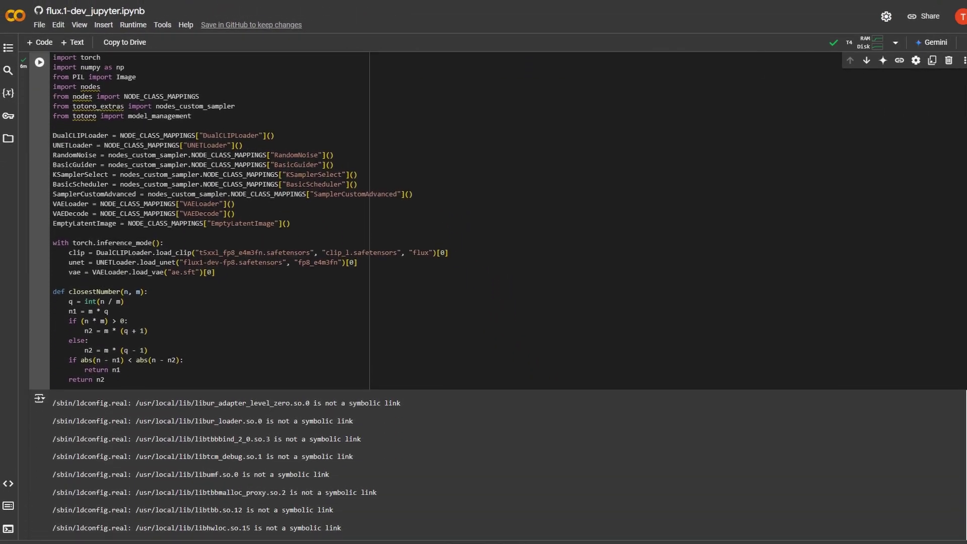
pyautogui.scroll(-1, 485, 302)
pyautogui.scroll(-1, 484, 303)
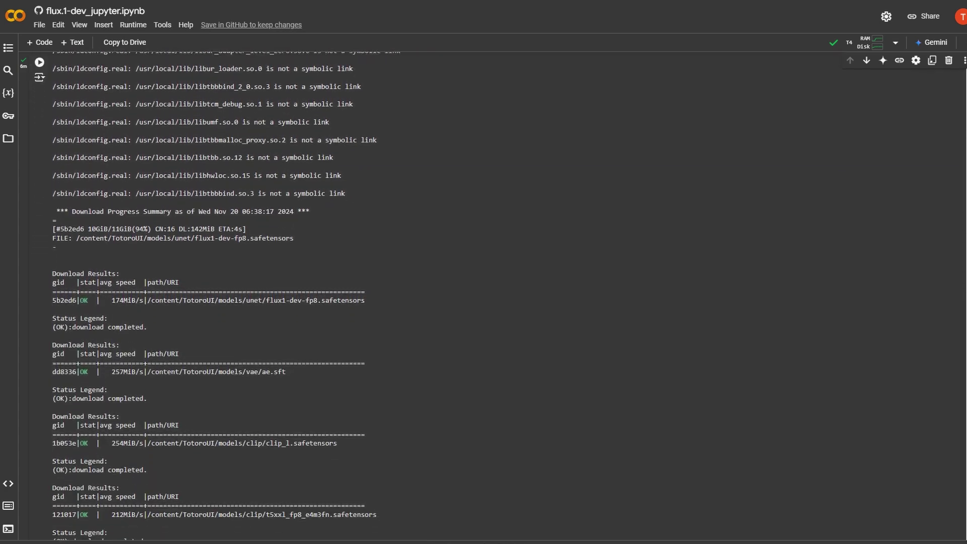
pyautogui.scroll(-1, 483, 302)
pyautogui.scroll(-1, 484, 303)
pyautogui.scroll(-1, 160, 199)
pyautogui.scroll(-1, 160, 198)
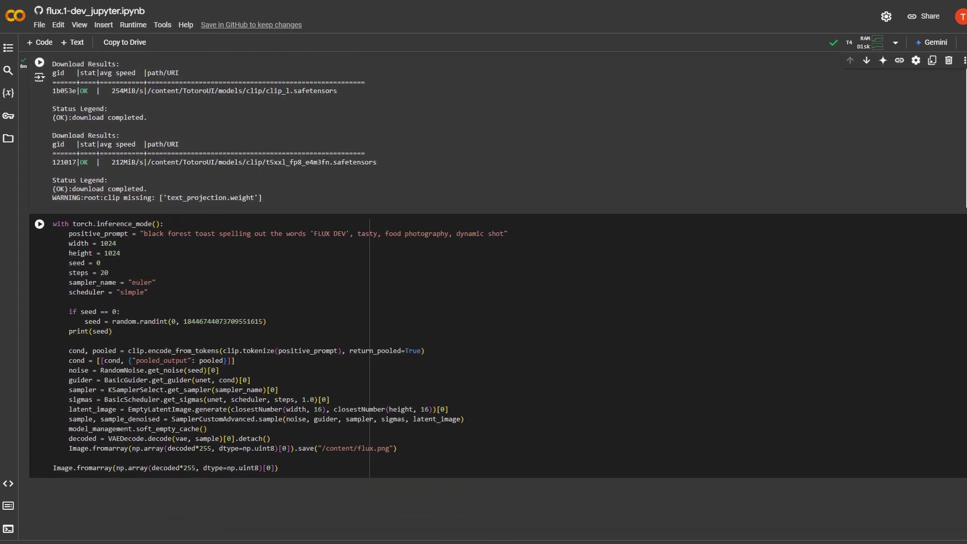
pyautogui.scroll(-1, 160, 198)
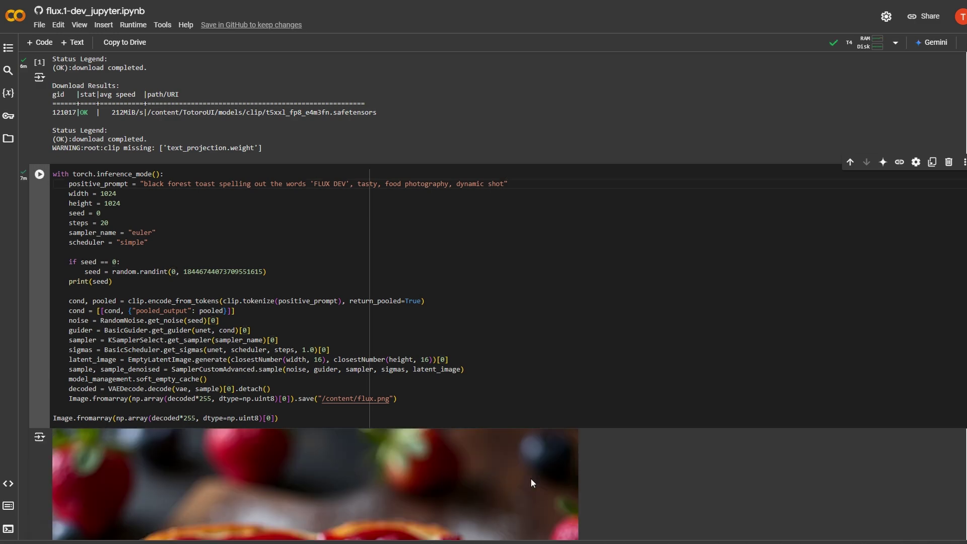
pyautogui.scroll(-3, 531, 478)
pyautogui.scroll(-2, 961, 395)
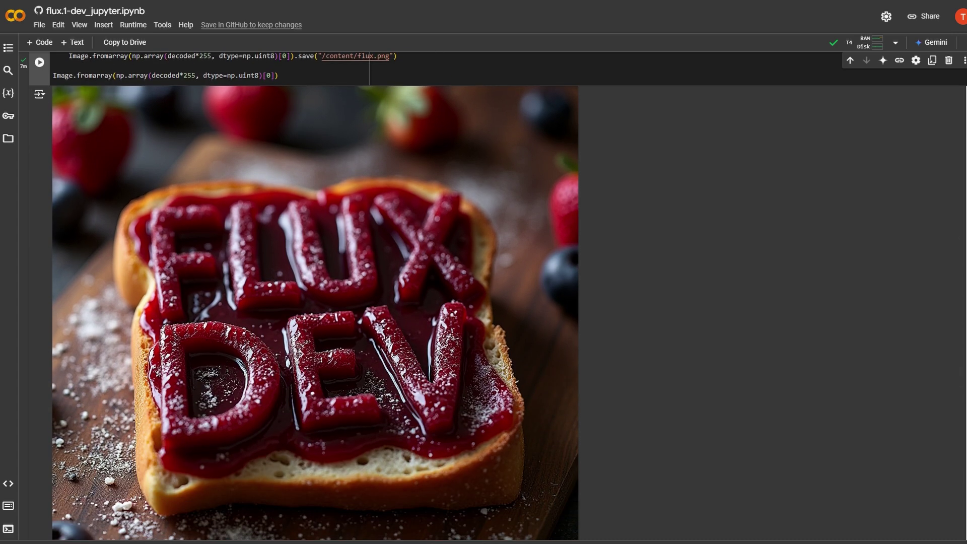
pyautogui.scroll(-1, 314, 302)
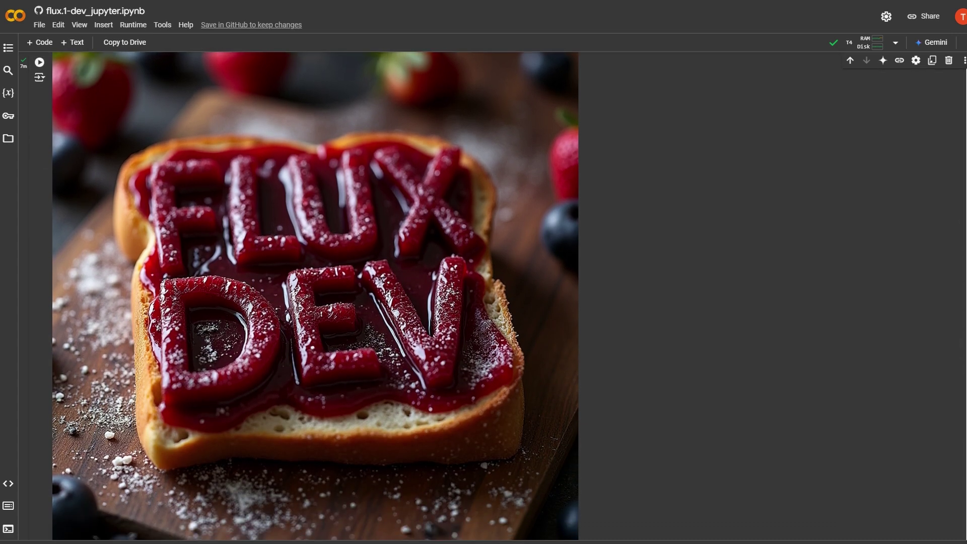
pyautogui.scroll(-1, 314, 297)
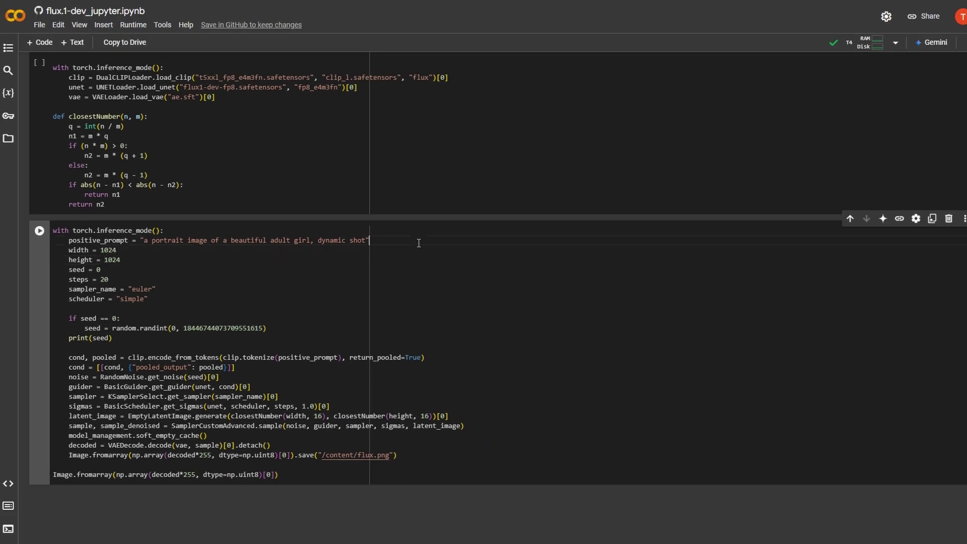
# Run the portrait generation cell, allowing it past the non-Google notebook warning.
pyautogui.click(40, 232)
pyautogui.click(617, 330)
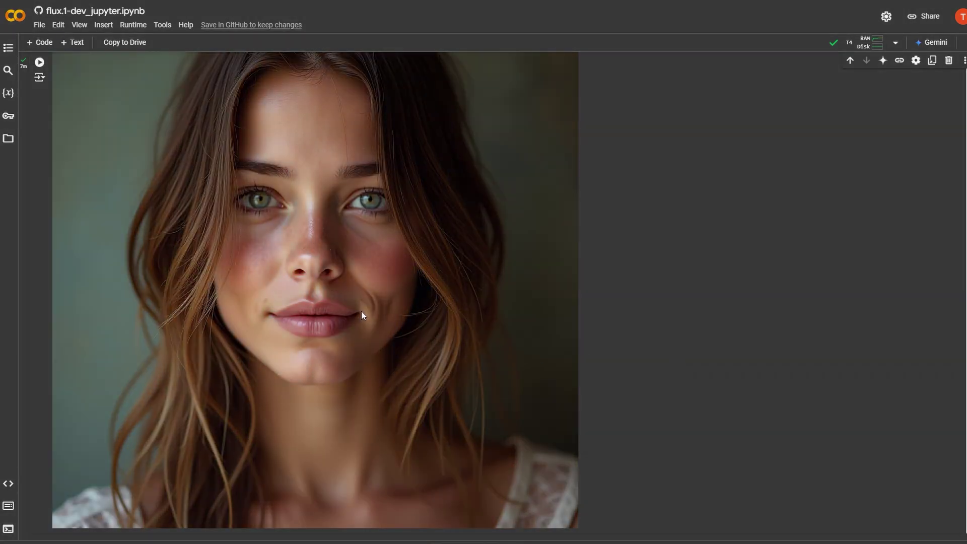
# Find flux.png in Colab's Files panel and open its options to download it.
pyautogui.rightClick(361, 313)
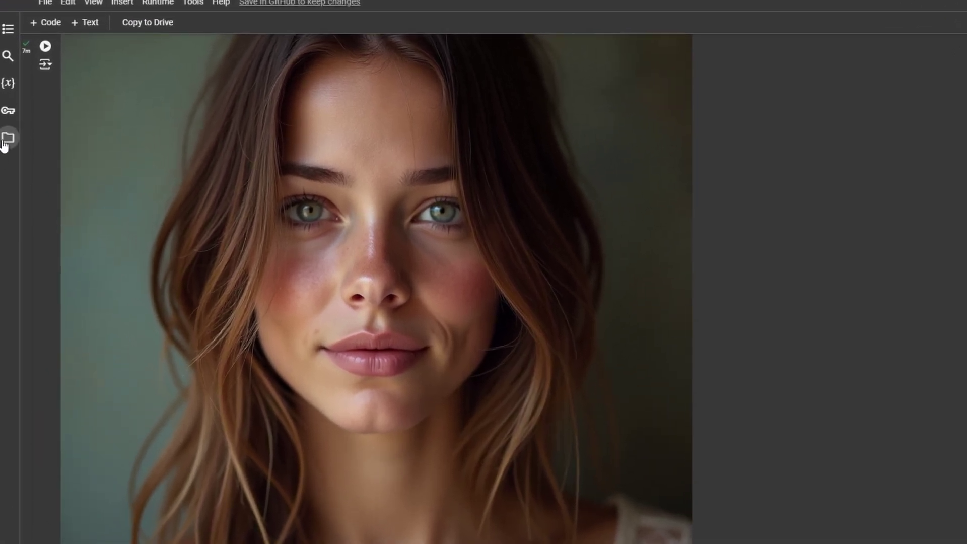
pyautogui.click(7, 140)
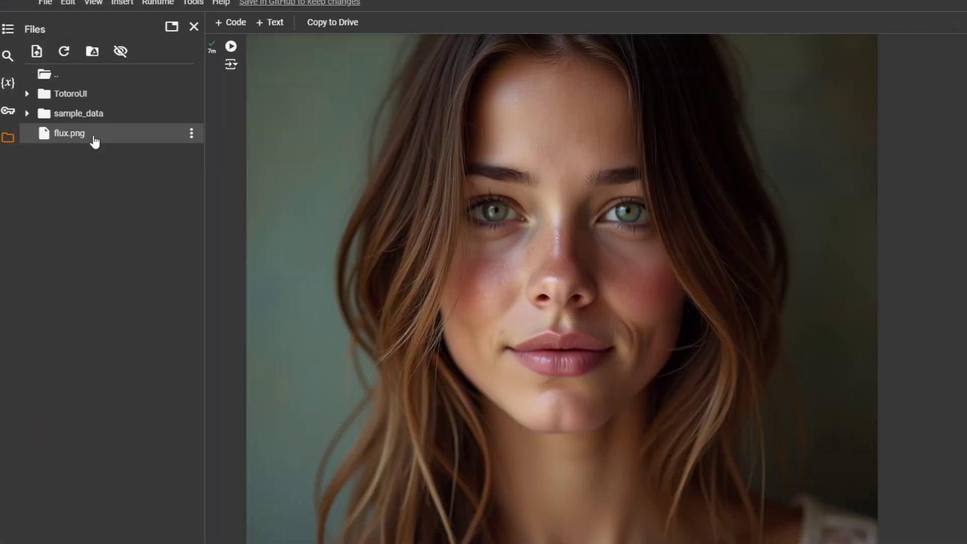
pyautogui.click(192, 134)
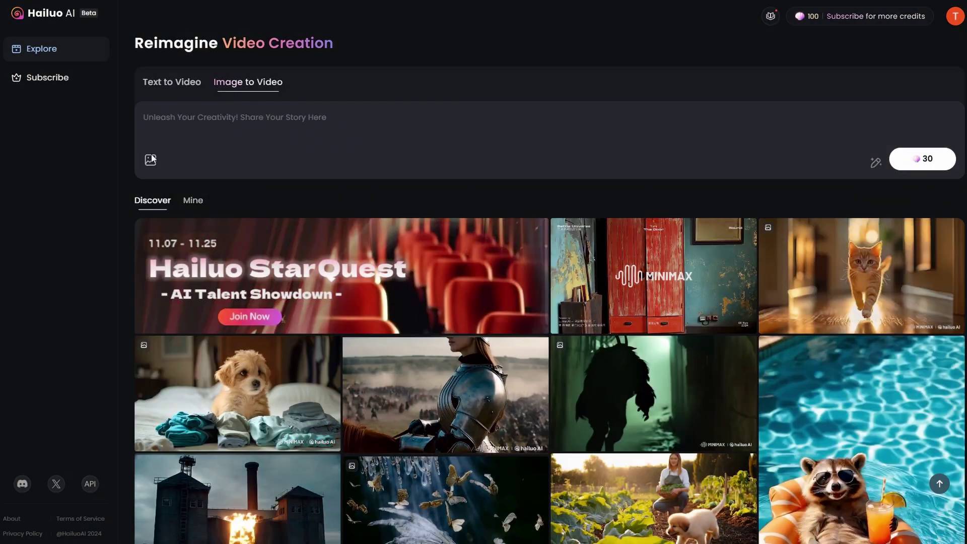
# Upload the portrait as the Image to Video starting image.
pyautogui.click(149, 162)
pyautogui.click(149, 94)
pyautogui.click(595, 349)
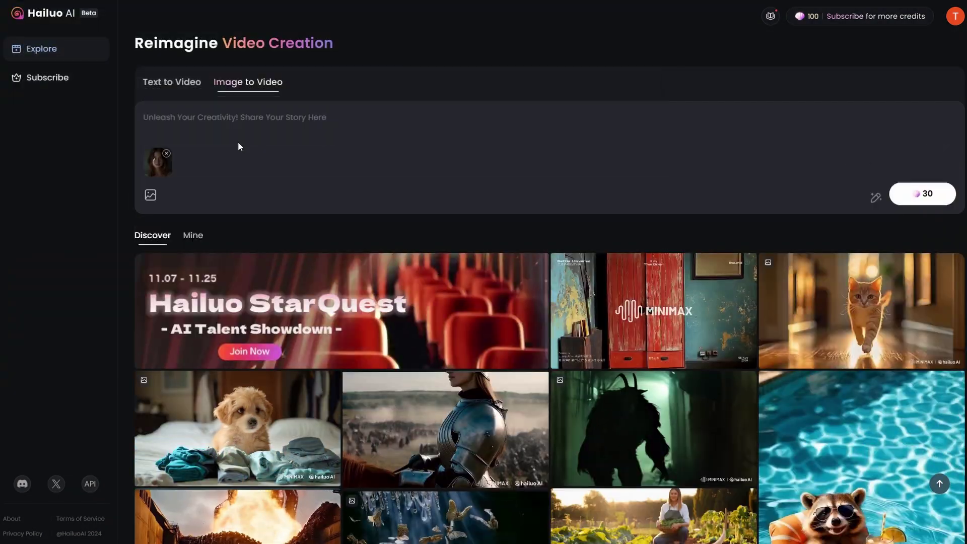
# Generate a video with the prompt 'Smiling' and open the result for playback.
pyautogui.click(185, 119)
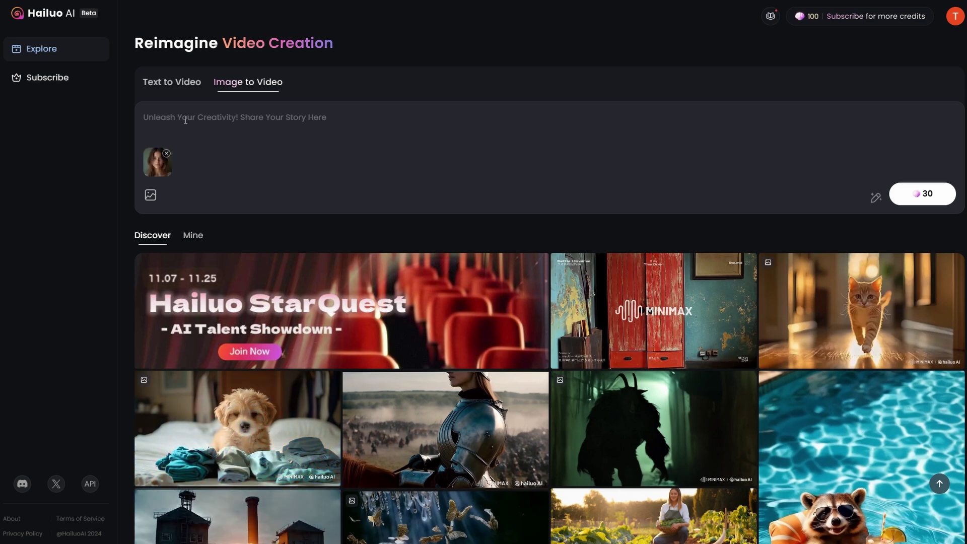
pyautogui.write('Smiling')
pyautogui.click(923, 193)
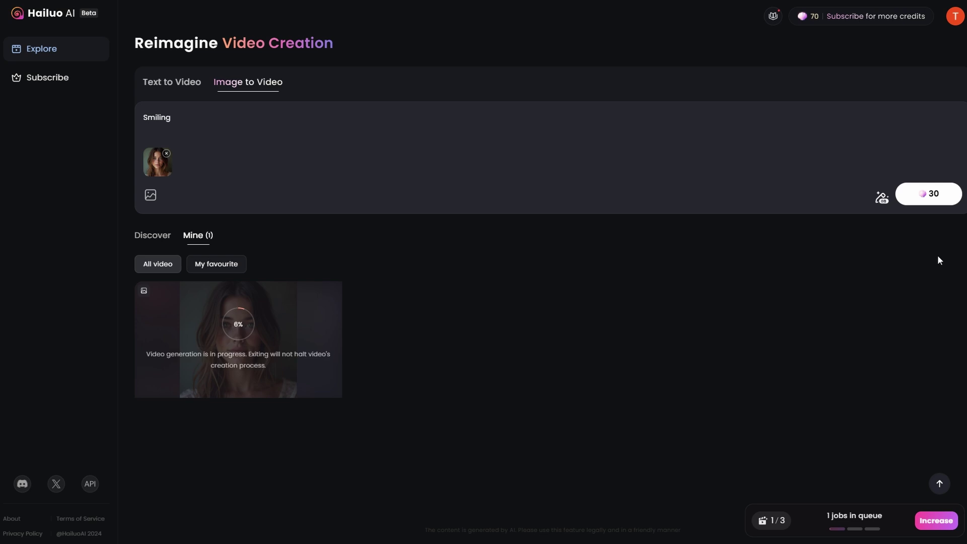
pyautogui.moveTo(238, 340)
pyautogui.click(262, 352)
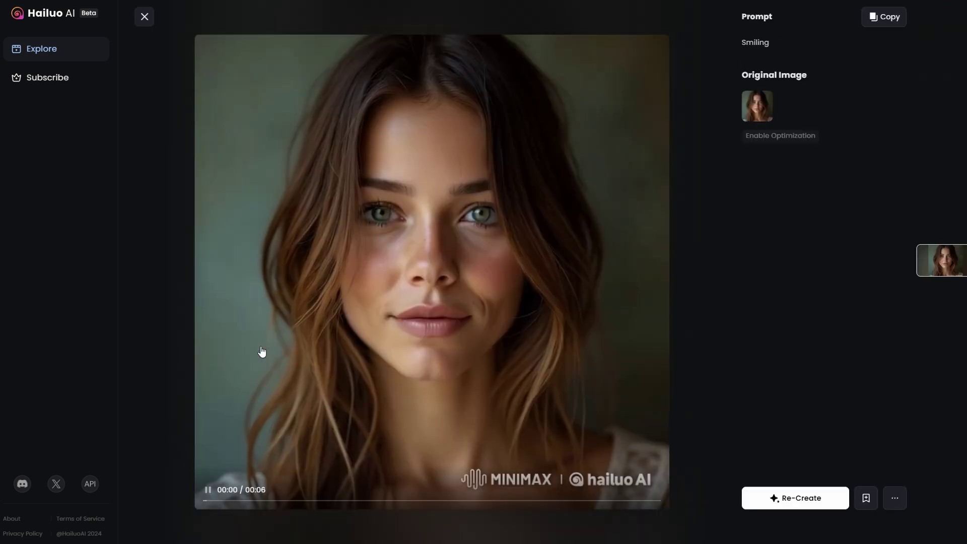